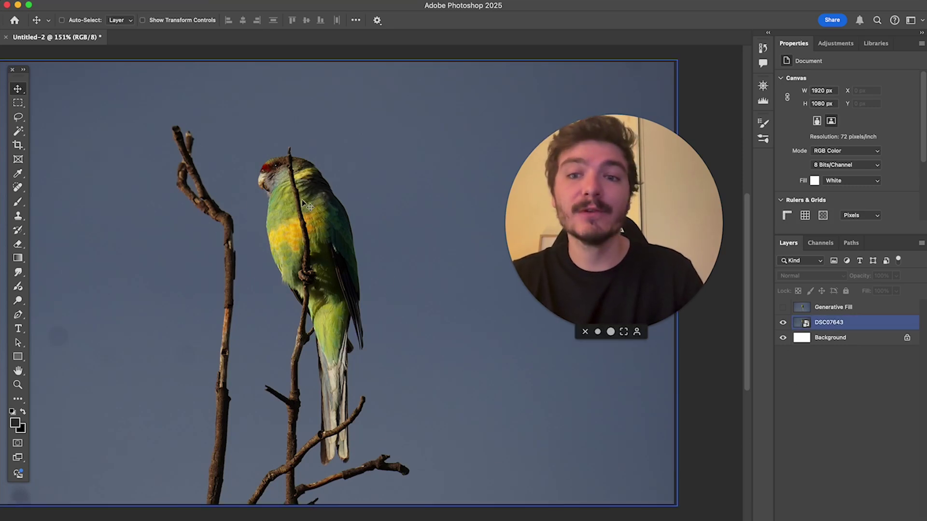
Step: Delete the Generative Fill layer, leaving the original parrot photo with all its branches
{"action": "left_click", "coordinate": [783, 307]}
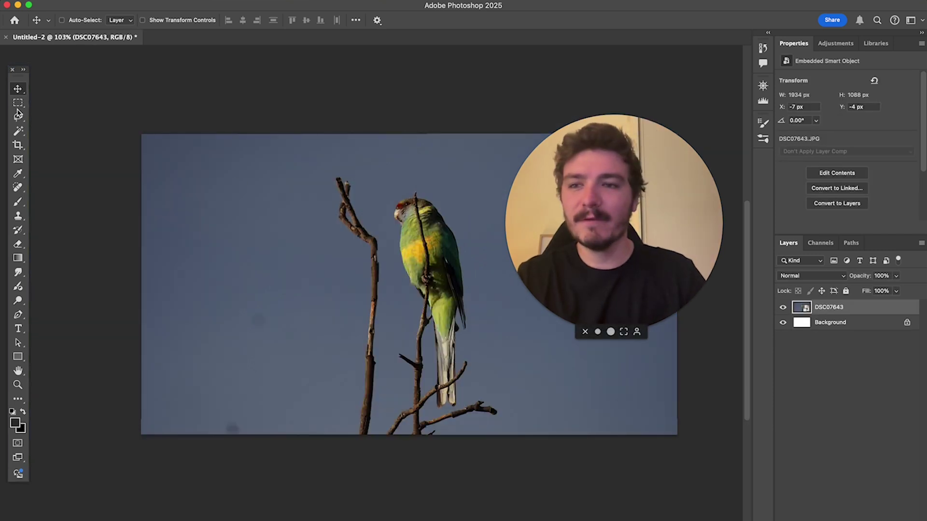
Step: Copy the full canvas and paste it in place as a new Layer 1
{"action": "left_click", "coordinate": [18, 107]}
{"action": "left_click_drag", "start_coordinate": [110, 101], "coordinate": [698, 440]}
{"action": "key", "text": "super+c"}
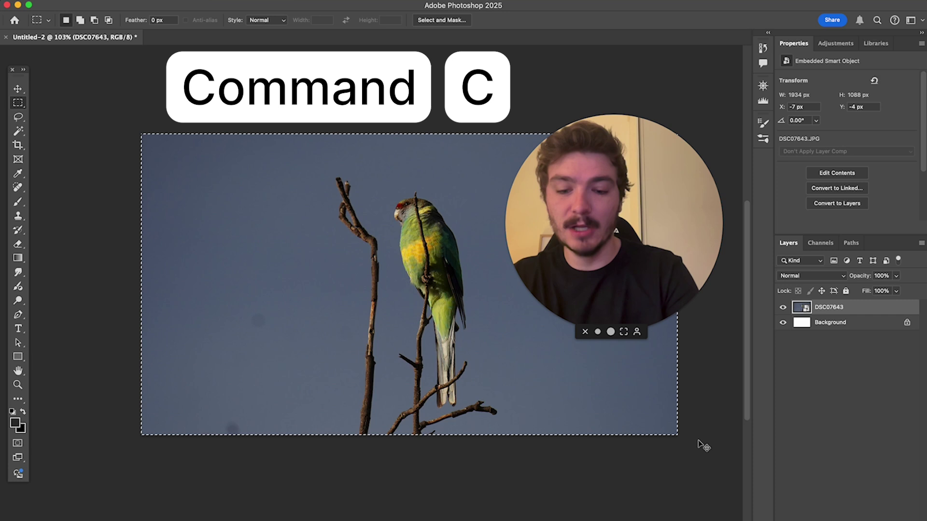
{"action": "key", "text": "super+shift+v"}
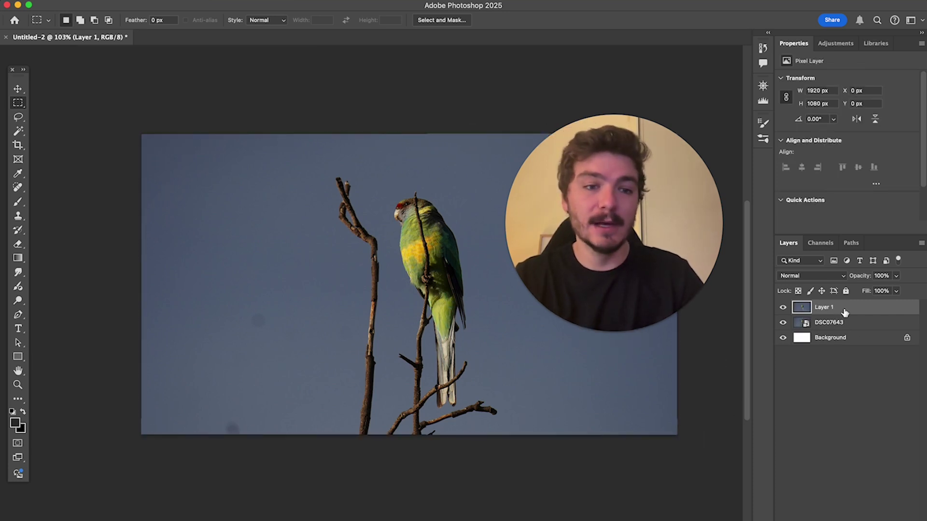
Step: Heal two dark smudges in the sky with the Spot Healing Brush
{"action": "key", "text": "j"}
{"action": "scroll", "coordinate": [395, 339], "scroll_direction": "up", "scroll_amount": 3}
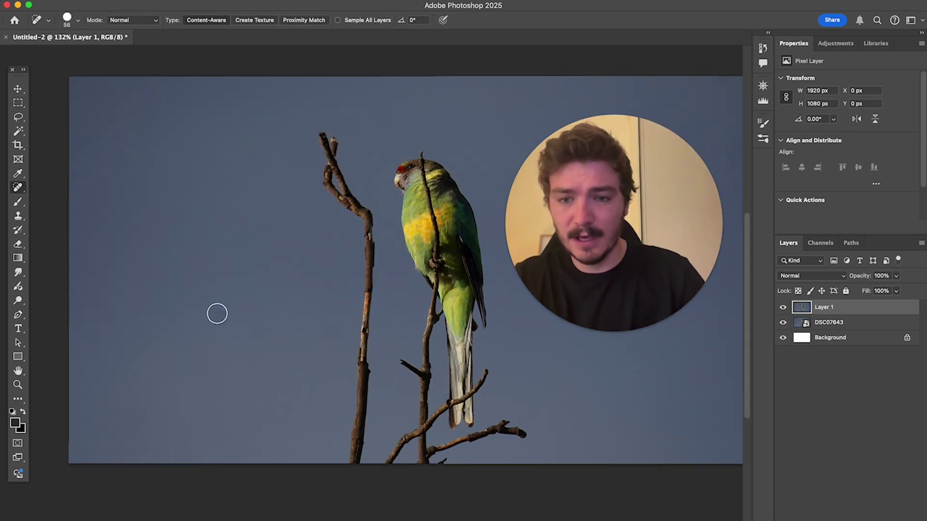
{"action": "left_click_drag", "start_coordinate": [217, 313], "coordinate": [219, 327]}
{"action": "left_click", "coordinate": [265, 372]}
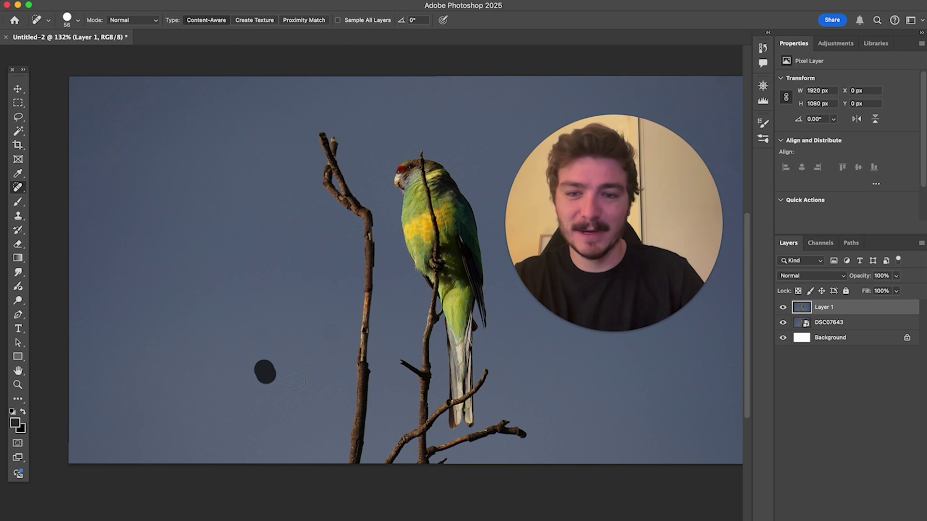
Step: Reselect the Spot Healing Brush and paint out the bare branch left of the parrot
{"action": "key", "text": "m"}
{"action": "scroll", "coordinate": [210, 142], "scroll_direction": "down", "scroll_amount": 3}
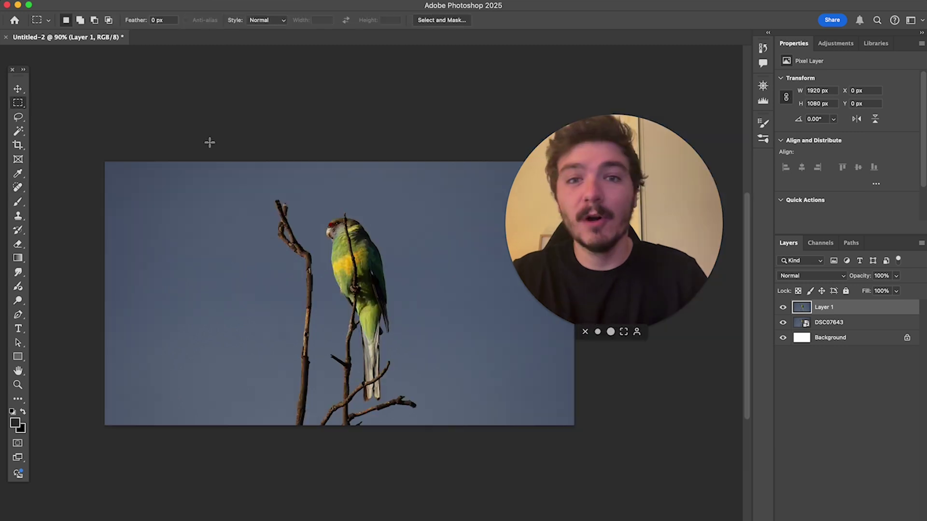
{"action": "left_click", "coordinate": [20, 187]}
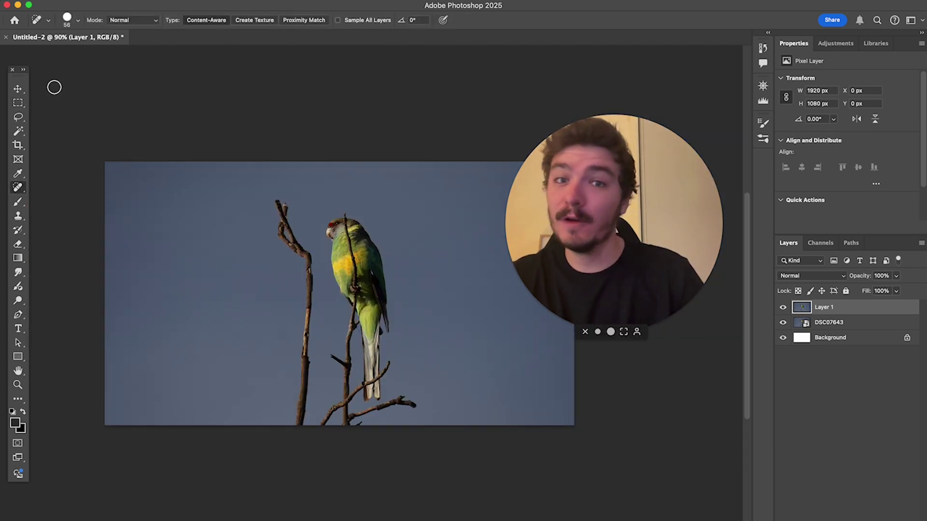
{"action": "left_click", "coordinate": [27, 193]}
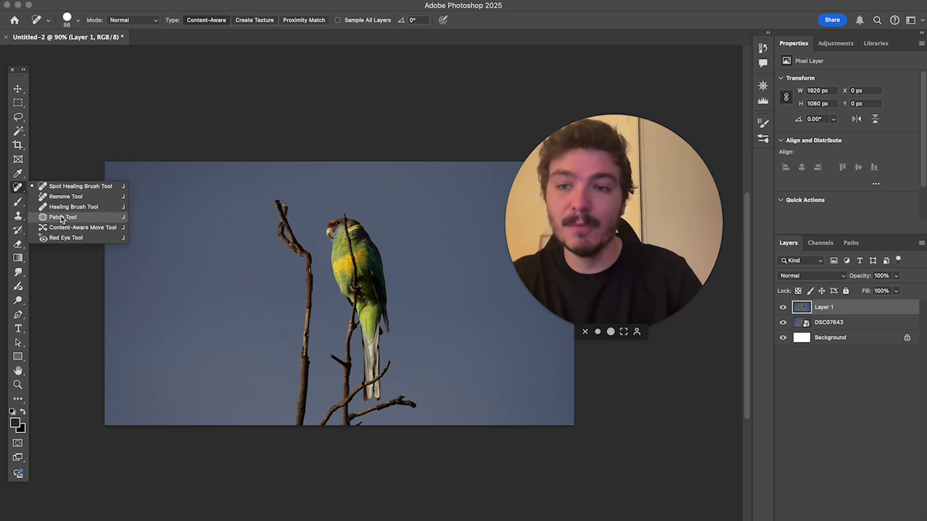
{"action": "left_click", "coordinate": [67, 188]}
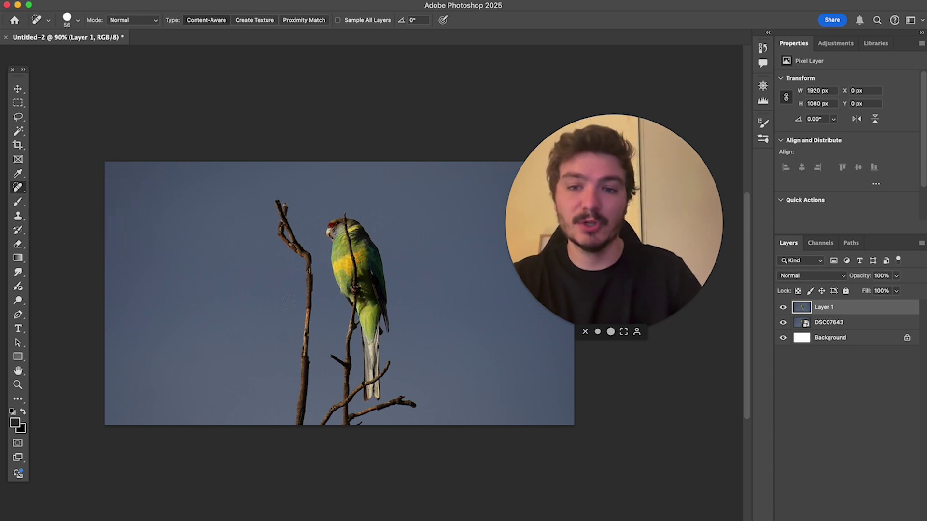
{"action": "scroll", "coordinate": [287, 302], "scroll_direction": "up", "scroll_amount": 2}
{"action": "scroll", "coordinate": [302, 286], "scroll_direction": "up", "scroll_amount": 2}
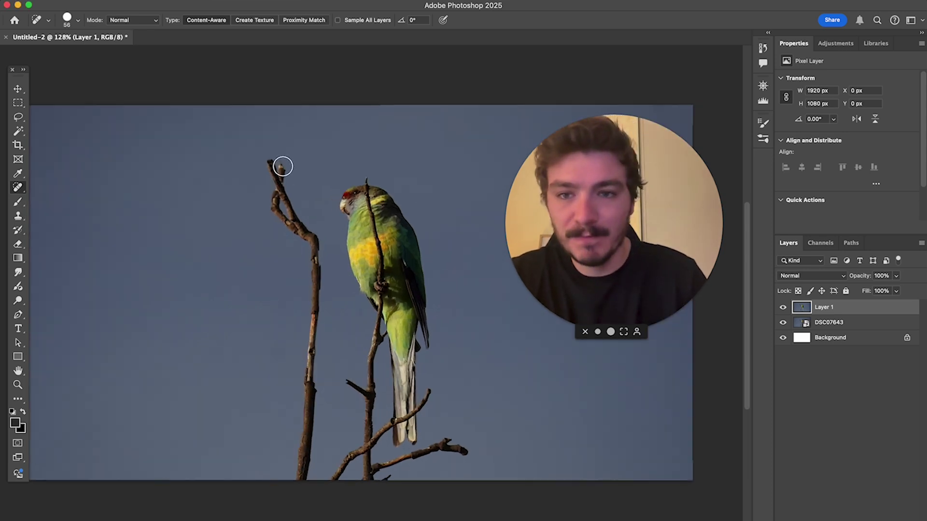
{"action": "mouse_move", "coordinate": [274, 161]}
{"action": "left_mouse_down"}
{"action": "mouse_move", "coordinate": [292, 212]}
{"action": "mouse_move", "coordinate": [278, 199]}
{"action": "mouse_move", "coordinate": [283, 212]}
{"action": "mouse_move", "coordinate": [313, 253]}
{"action": "mouse_move", "coordinate": [297, 418]}
{"action": "mouse_move", "coordinate": [432, 428]}
{"action": "left_mouse_up"}
Step: Inspect the result and undo the smeared heal on the parrot's chest
{"action": "scroll", "coordinate": [312, 227], "scroll_direction": "down", "scroll_amount": 2}
{"action": "scroll", "coordinate": [404, 367], "scroll_direction": "up", "scroll_amount": 5}
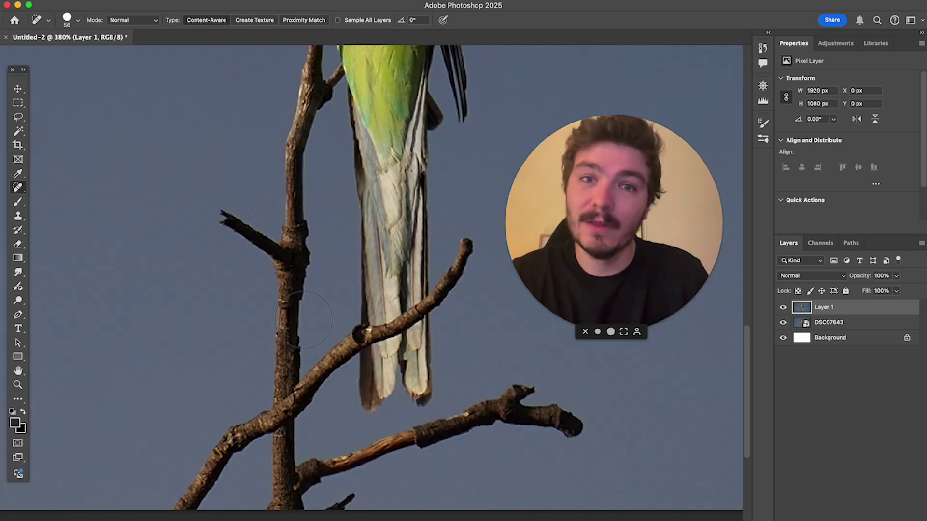
{"action": "scroll", "coordinate": [309, 332], "scroll_direction": "down", "scroll_amount": 6}
{"action": "scroll", "coordinate": [291, 218], "scroll_direction": "up", "scroll_amount": 3}
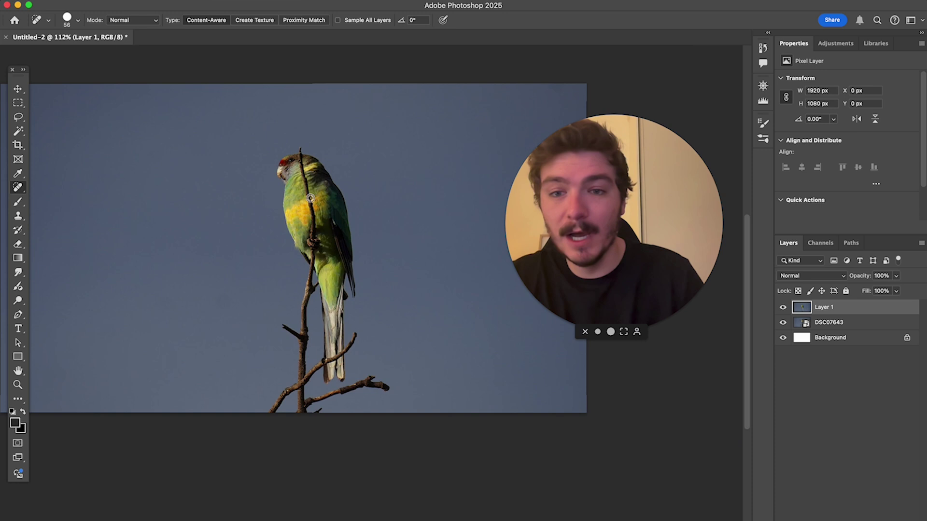
{"action": "scroll", "coordinate": [290, 219], "scroll_direction": "up", "scroll_amount": 2}
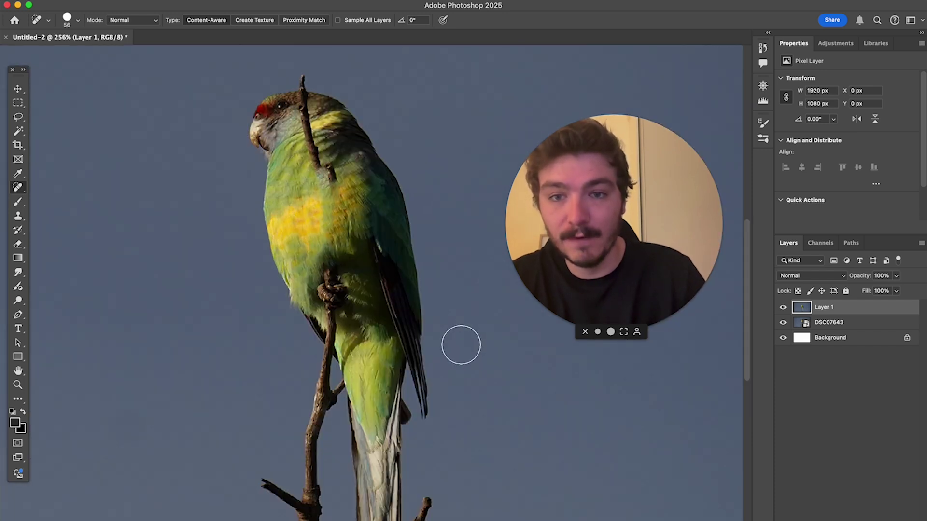
{"action": "scroll", "coordinate": [308, 180], "scroll_direction": "up", "scroll_amount": 4}
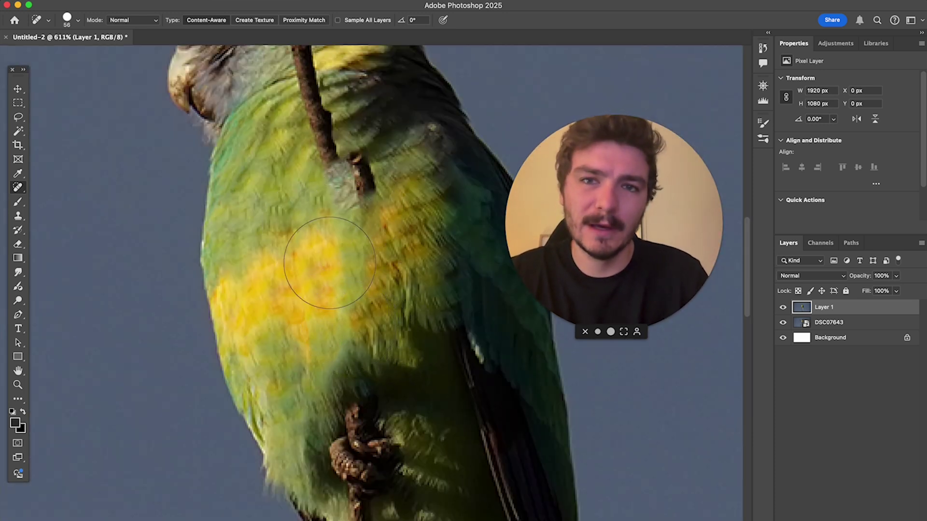
{"action": "key", "text": "super+z"}
{"action": "scroll", "coordinate": [75, 174], "scroll_direction": "up", "scroll_amount": 3}
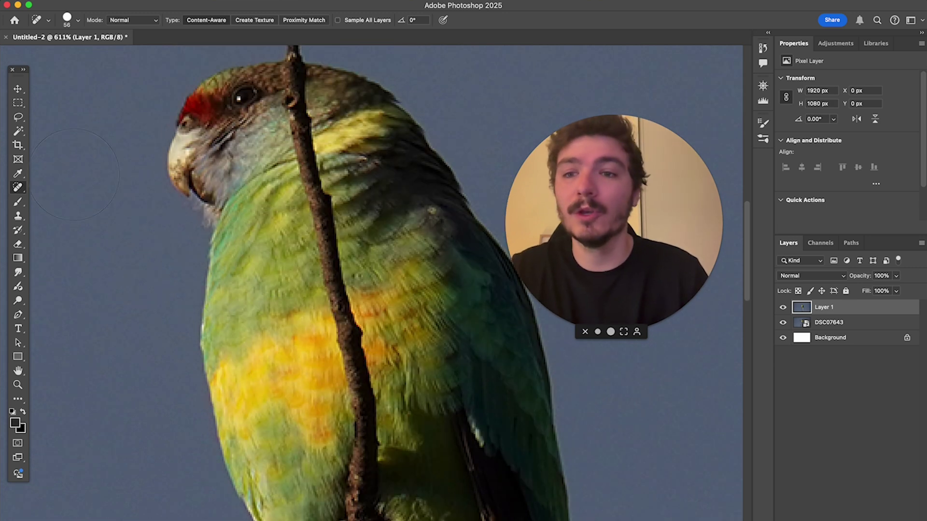
Step: Lasso the twig crossing the parrot's chest
{"action": "left_click", "coordinate": [18, 117]}
{"action": "scroll", "coordinate": [350, 179], "scroll_direction": "down", "scroll_amount": 2}
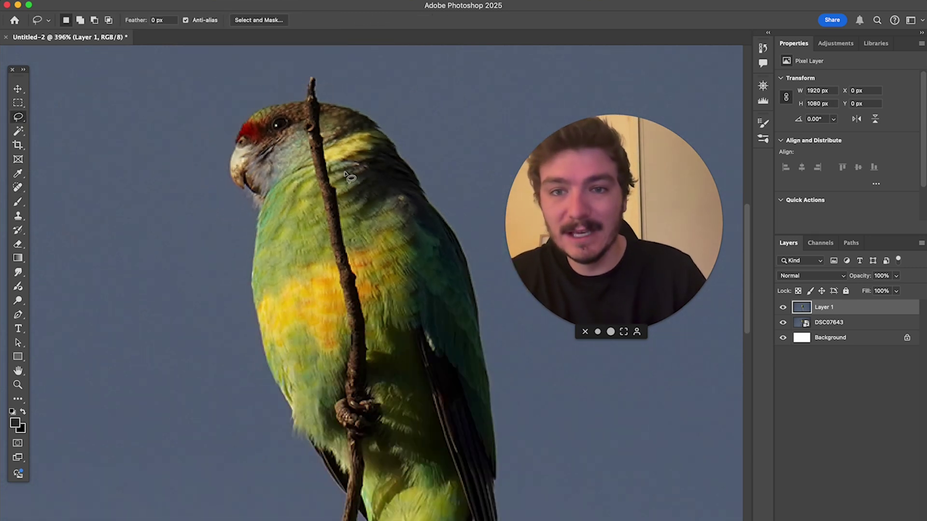
{"action": "mouse_move", "coordinate": [315, 87]}
{"action": "left_mouse_down"}
{"action": "mouse_move", "coordinate": [312, 74]}
{"action": "mouse_move", "coordinate": [314, 192]}
{"action": "left_mouse_up"}
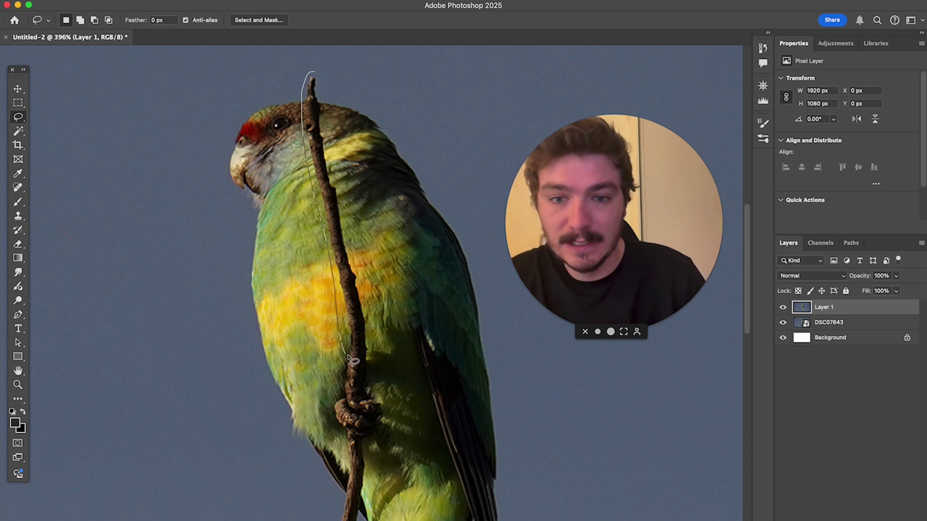
{"action": "left_click_drag", "start_coordinate": [341, 197], "coordinate": [341, 195]}
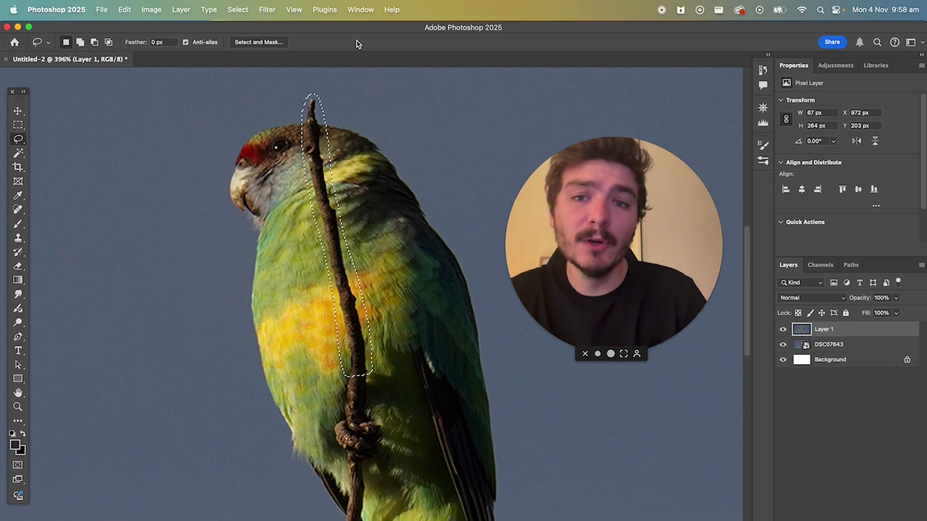
Step: Enable the Contextual Task Bar and generate a fill replacing the twig
{"action": "left_click", "coordinate": [362, 11]}
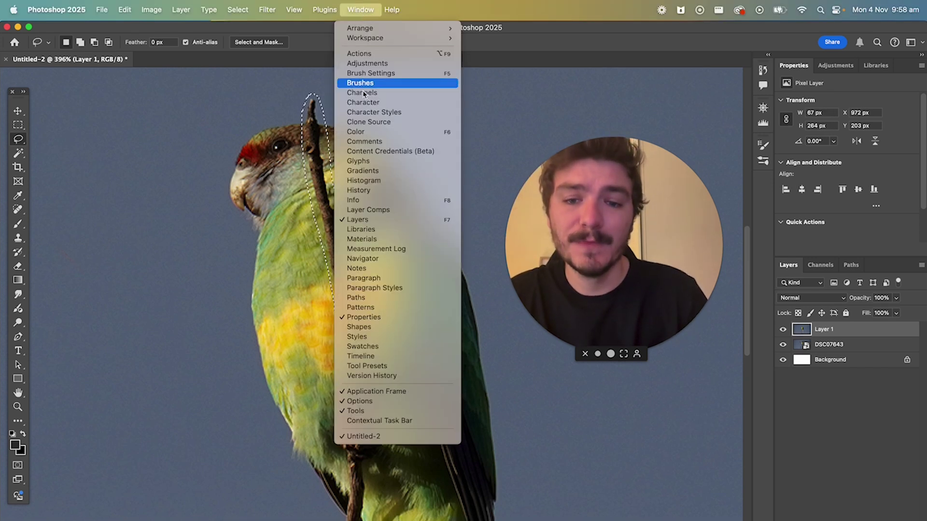
{"action": "left_click", "coordinate": [379, 421]}
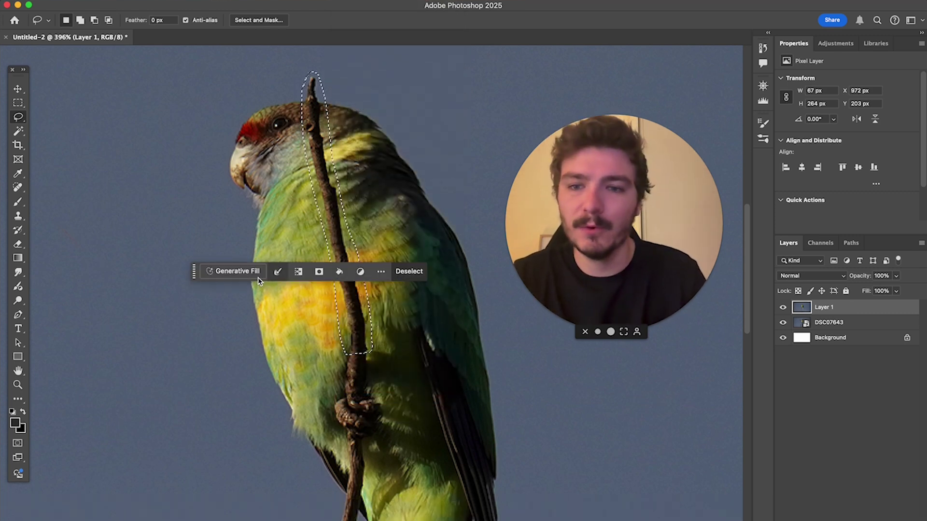
{"action": "left_click", "coordinate": [238, 272]}
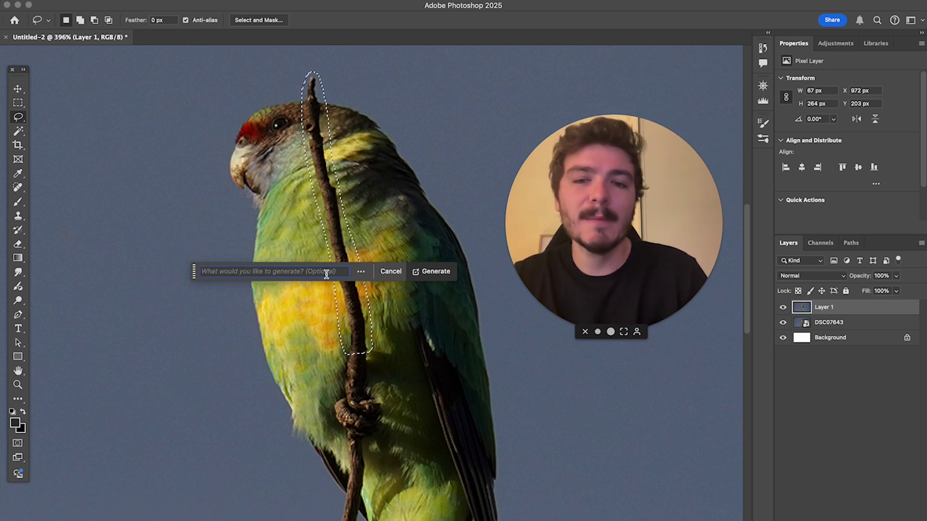
{"action": "left_click", "coordinate": [431, 271]}
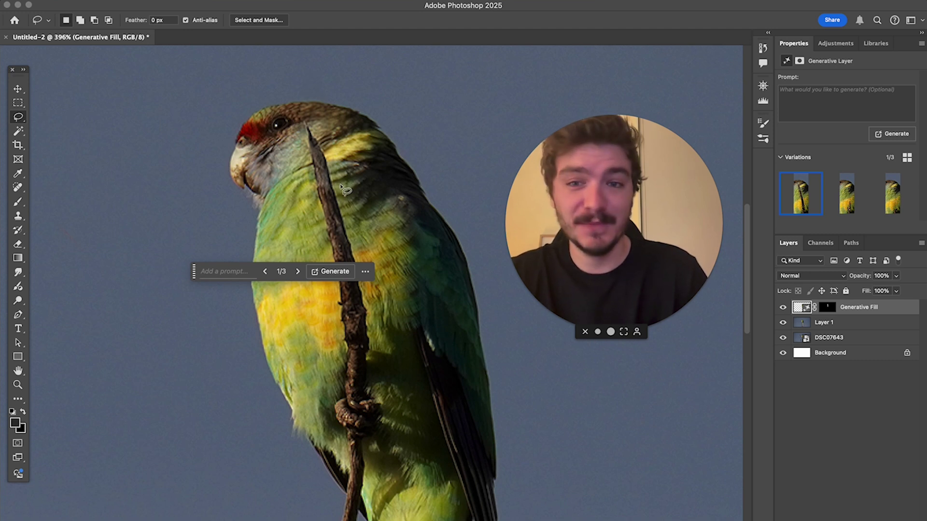
Step: Compare the generated variations and keep variation 3/3
{"action": "left_click", "coordinate": [298, 271]}
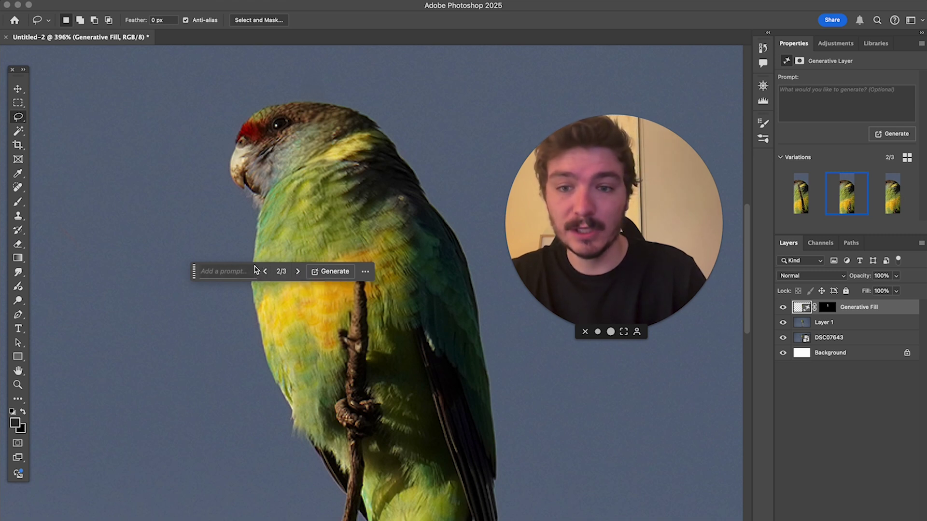
{"action": "left_click_drag", "start_coordinate": [193, 267], "coordinate": [132, 240]}
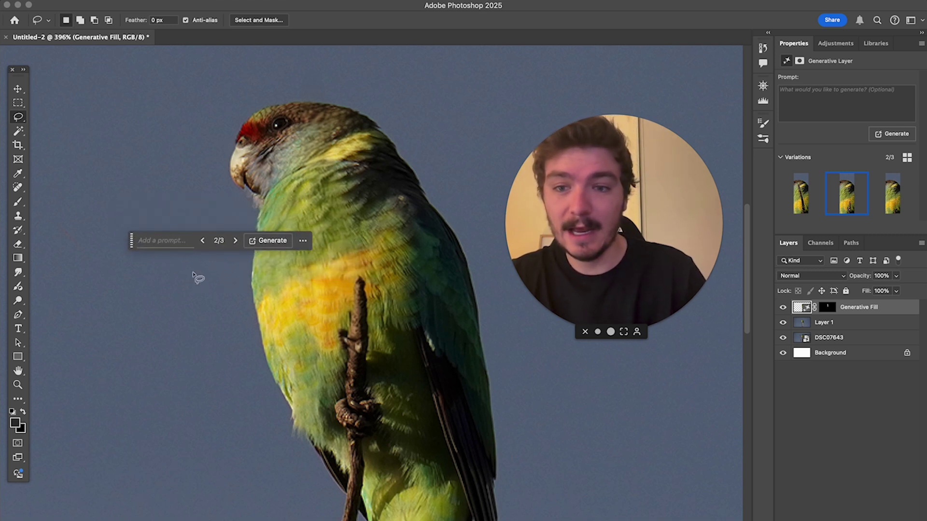
{"action": "left_click", "coordinate": [237, 241]}
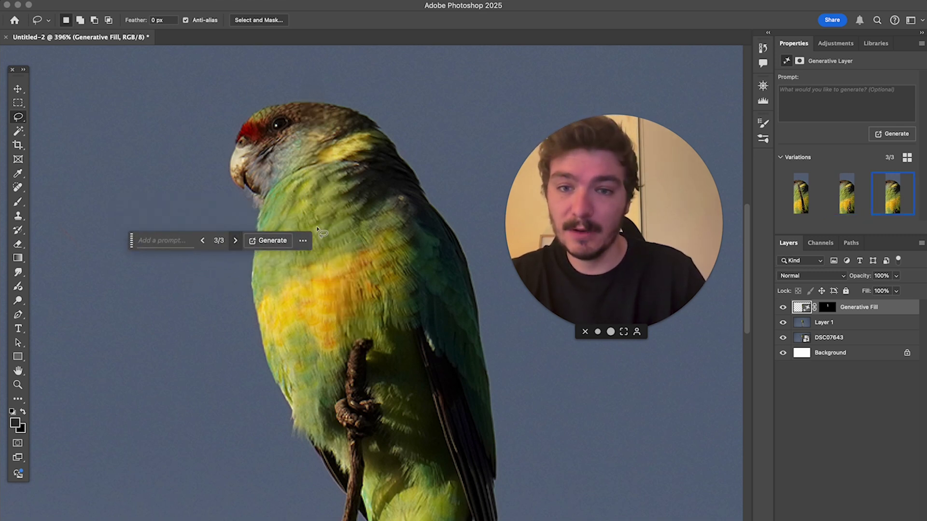
{"action": "scroll", "coordinate": [404, 221], "scroll_direction": "down", "scroll_amount": 5}
{"action": "scroll", "coordinate": [376, 258], "scroll_direction": "up", "scroll_amount": 4}
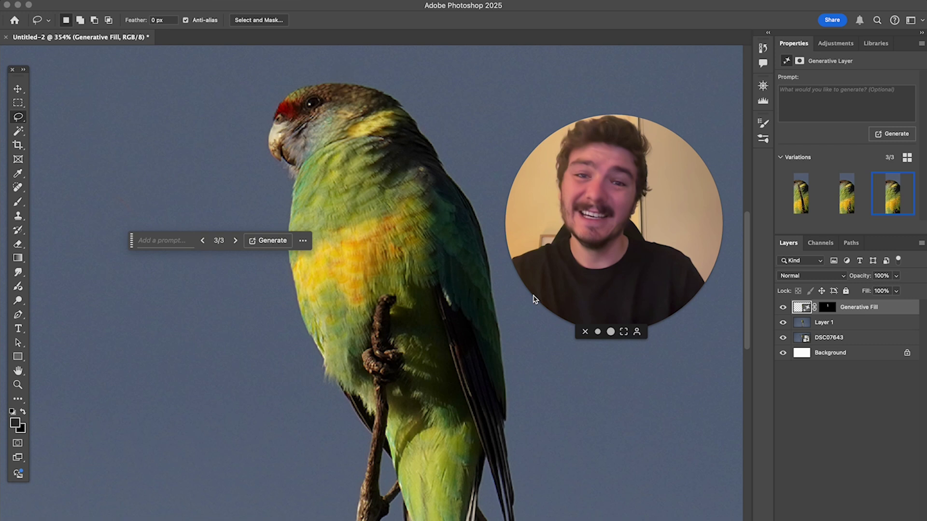
Step: Test-move the generated patch with the Move tool, then undo the move
{"action": "key", "text": "v"}
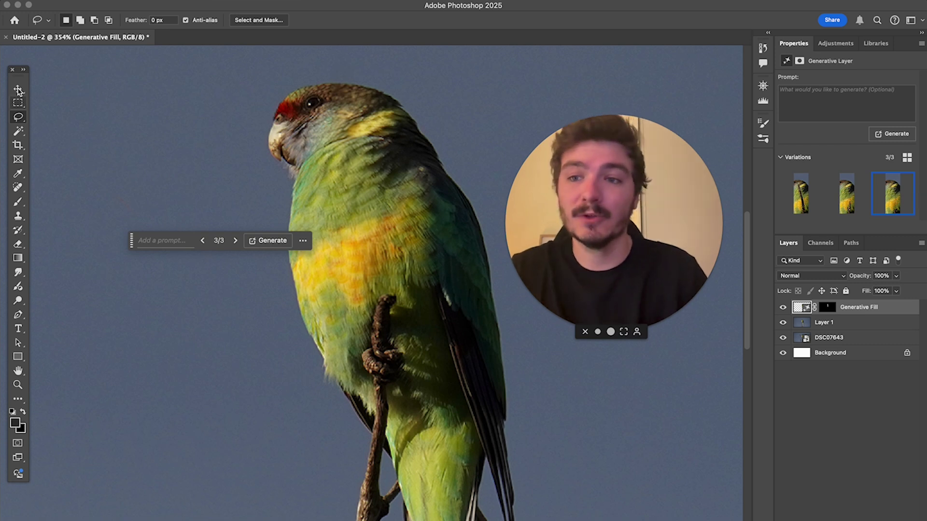
{"action": "left_click_drag", "start_coordinate": [389, 182], "coordinate": [179, 228]}
{"action": "left_click", "coordinate": [843, 323]}
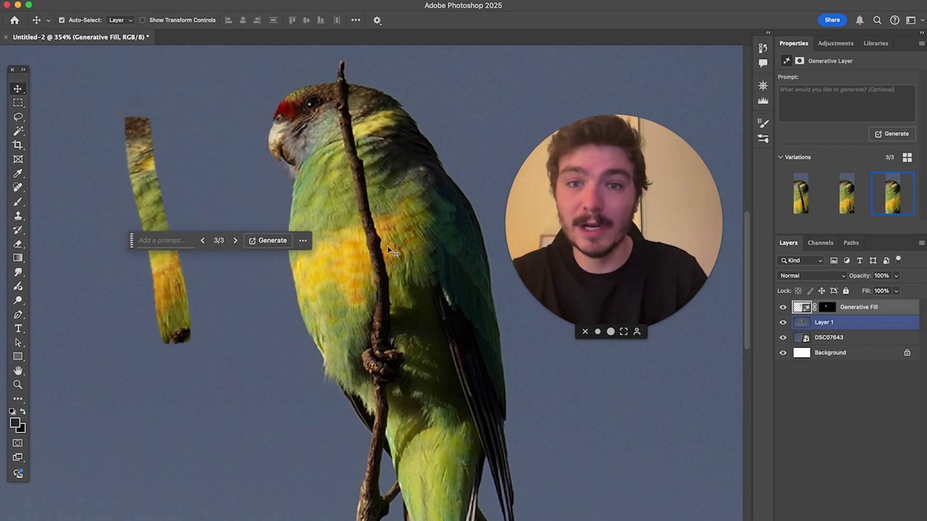
{"action": "key", "text": "super+z"}
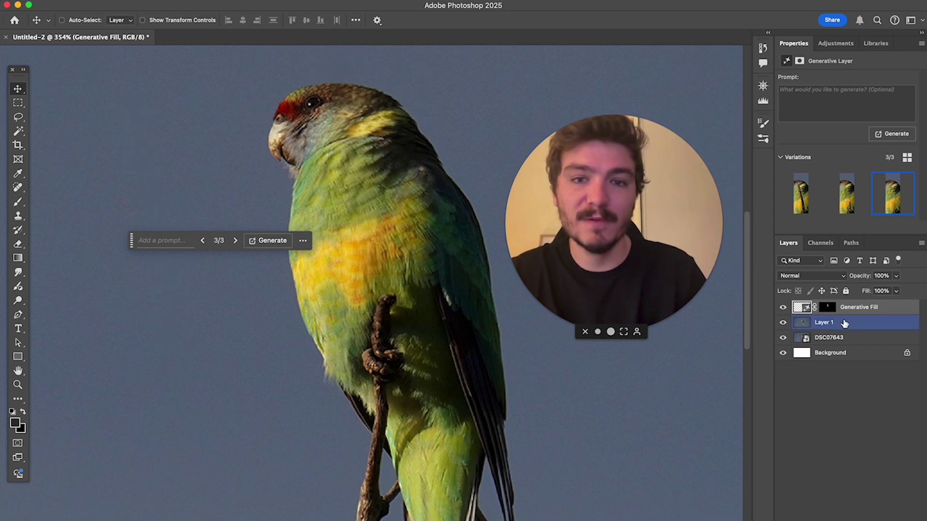
{"action": "key", "text": "super+0"}
Step: Try healing away the branch beside the tail, then undo the stroke
{"action": "key", "text": "l"}
{"action": "scroll", "coordinate": [351, 349], "scroll_direction": "up", "scroll_amount": 4}
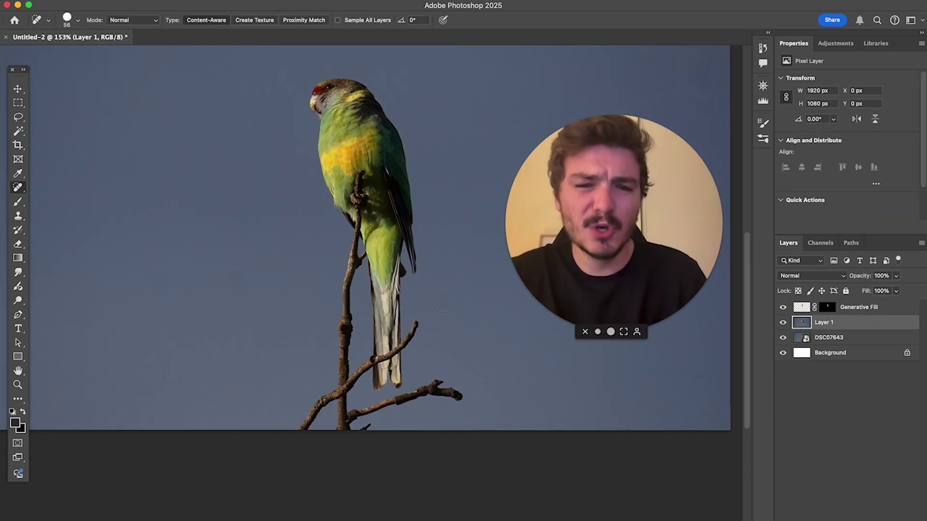
{"action": "scroll", "coordinate": [423, 372], "scroll_direction": "up", "scroll_amount": 2}
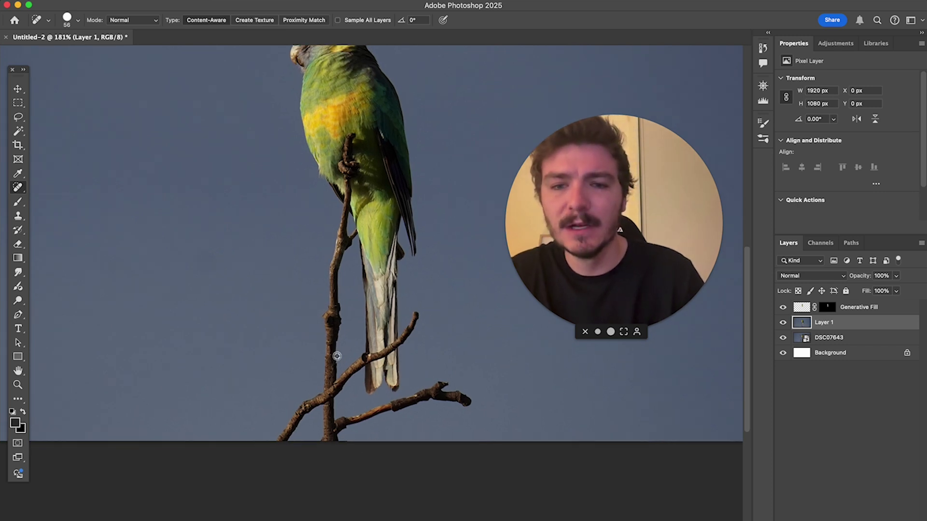
{"action": "scroll", "coordinate": [341, 279], "scroll_direction": "up", "scroll_amount": 2}
{"action": "scroll", "coordinate": [411, 362], "scroll_direction": "up", "scroll_amount": 2}
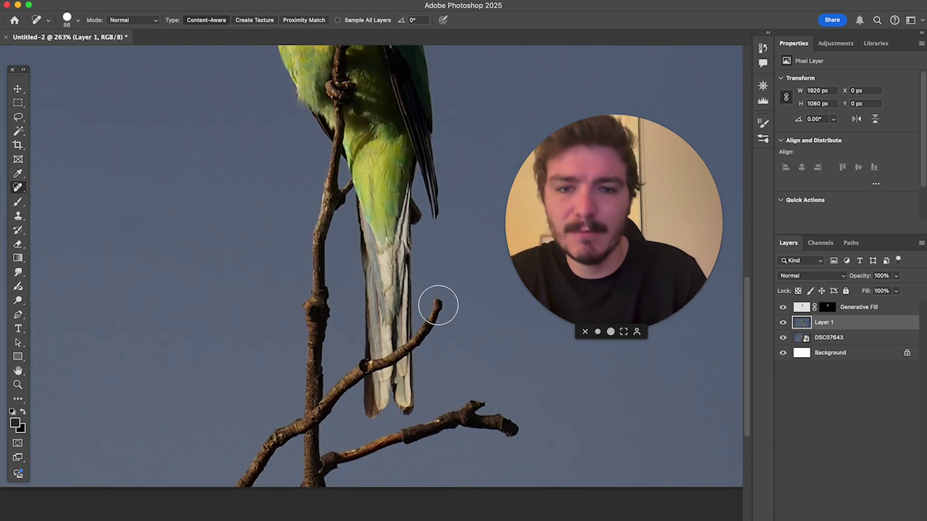
{"action": "left_click_drag", "start_coordinate": [439, 306], "coordinate": [412, 374]}
{"action": "scroll", "coordinate": [412, 372], "scroll_direction": "up", "scroll_amount": 1}
{"action": "mouse_move", "coordinate": [427, 333]}
{"action": "left_mouse_down"}
{"action": "mouse_move", "coordinate": [354, 394]}
{"action": "mouse_move", "coordinate": [359, 403]}
{"action": "left_mouse_up"}
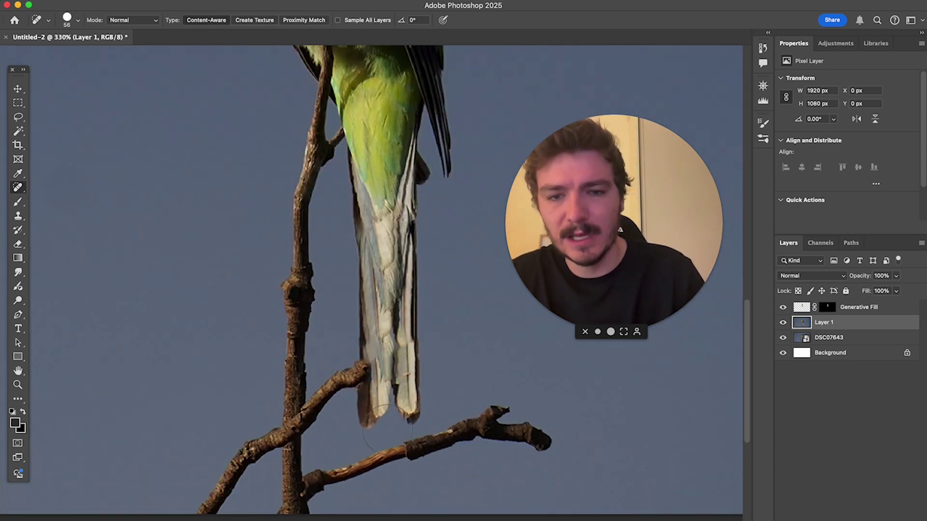
{"action": "scroll", "coordinate": [362, 407], "scroll_direction": "up", "scroll_amount": 1}
{"action": "key", "text": "super+z"}
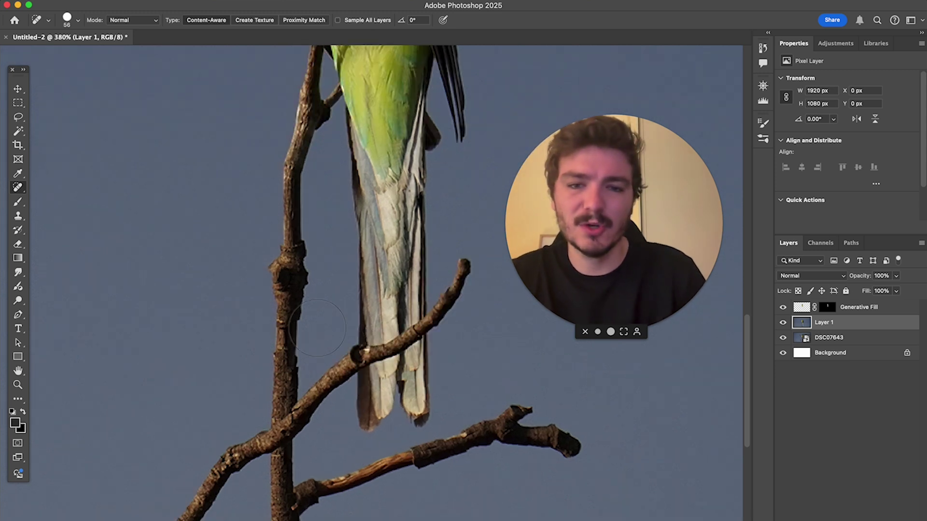
Step: Lasso the twig behind the tail and turn the Contextual Task Bar back on
{"action": "key", "text": "l"}
{"action": "scroll", "coordinate": [466, 263], "scroll_direction": "up", "scroll_amount": 1}
{"action": "mouse_move", "coordinate": [467, 250]}
{"action": "left_mouse_down"}
{"action": "mouse_move", "coordinate": [437, 295]}
{"action": "mouse_move", "coordinate": [330, 366]}
{"action": "mouse_move", "coordinate": [321, 394]}
{"action": "mouse_move", "coordinate": [325, 400]}
{"action": "mouse_move", "coordinate": [438, 342]}
{"action": "mouse_move", "coordinate": [460, 316]}
{"action": "mouse_move", "coordinate": [469, 264]}
{"action": "left_mouse_up"}
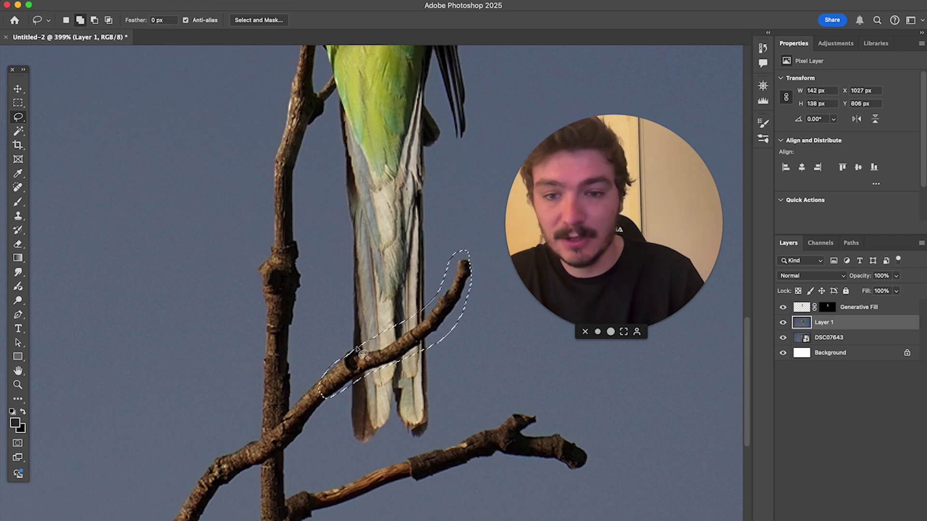
{"action": "left_click", "coordinate": [350, 0]}
{"action": "left_click", "coordinate": [399, 399]}
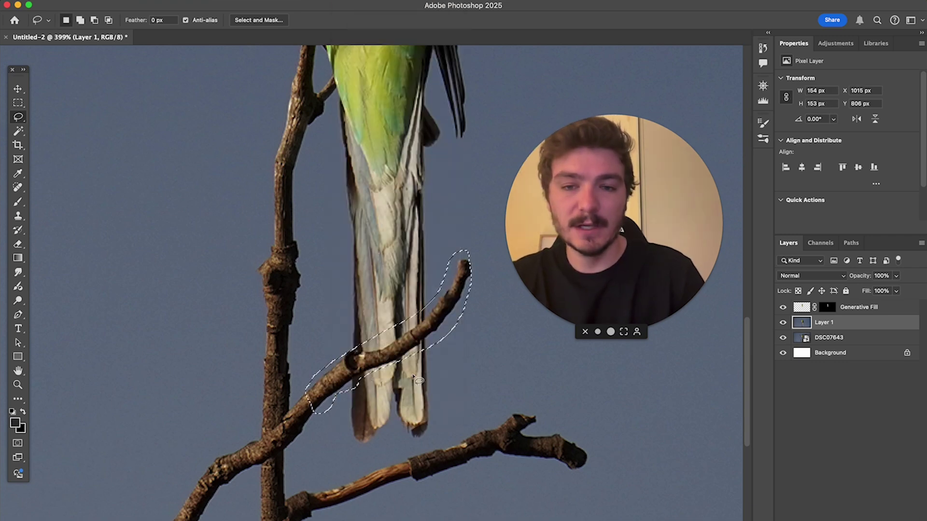
Step: Generate a fill over the twig and step to variation 3/3
{"action": "left_click", "coordinate": [174, 240]}
{"action": "left_click", "coordinate": [372, 240]}
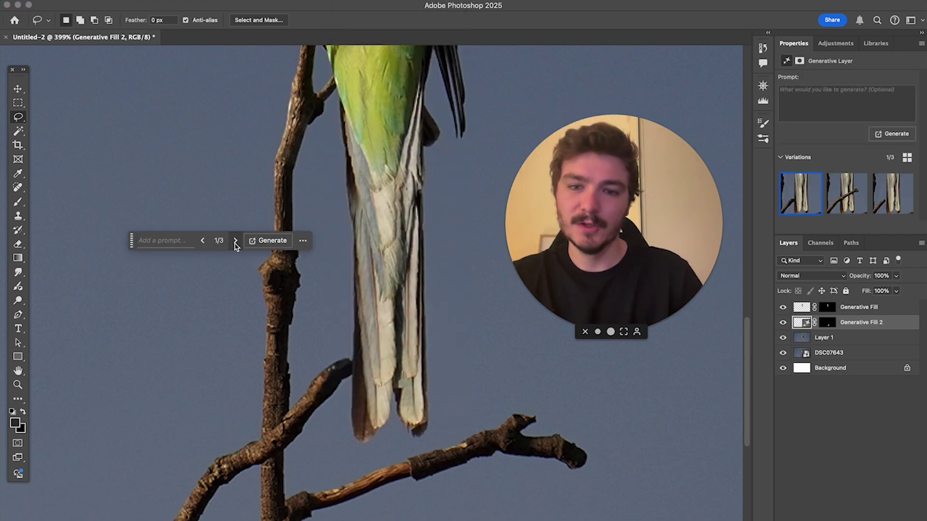
{"action": "left_click", "coordinate": [235, 241]}
{"action": "left_click", "coordinate": [235, 241]}
{"action": "scroll", "coordinate": [363, 358], "scroll_direction": "down", "scroll_amount": 5}
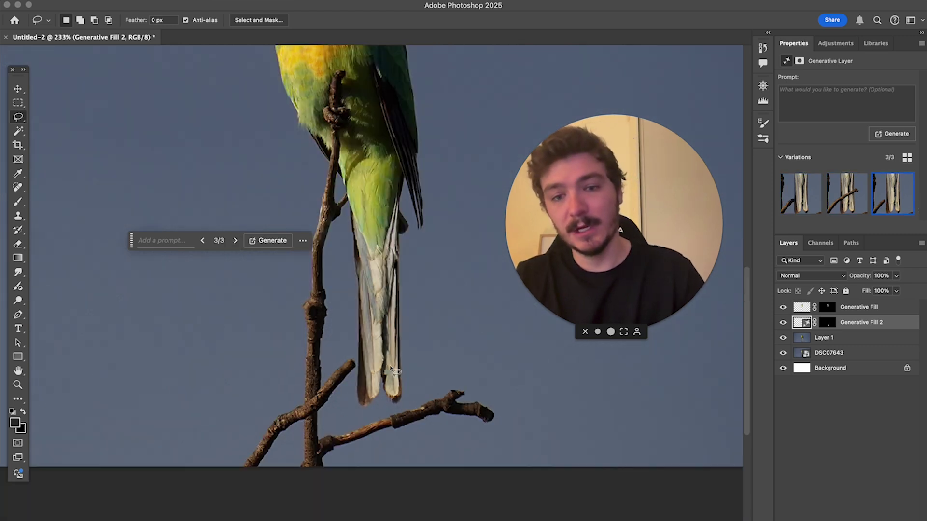
{"action": "scroll", "coordinate": [331, 395], "scroll_direction": "up", "scroll_amount": 5}
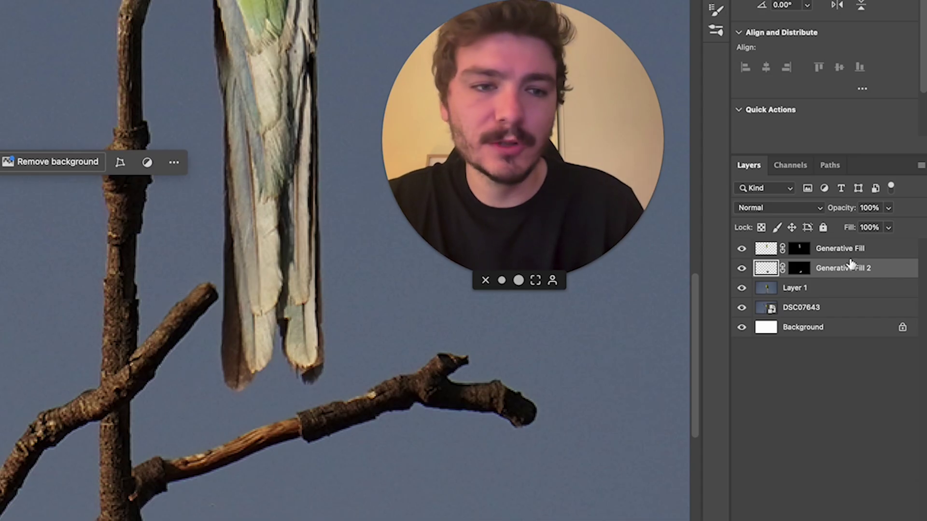
Step: Select the layers from Generative Fill down to Layer 1 and merge them into one
{"action": "left_click", "coordinate": [887, 309]}
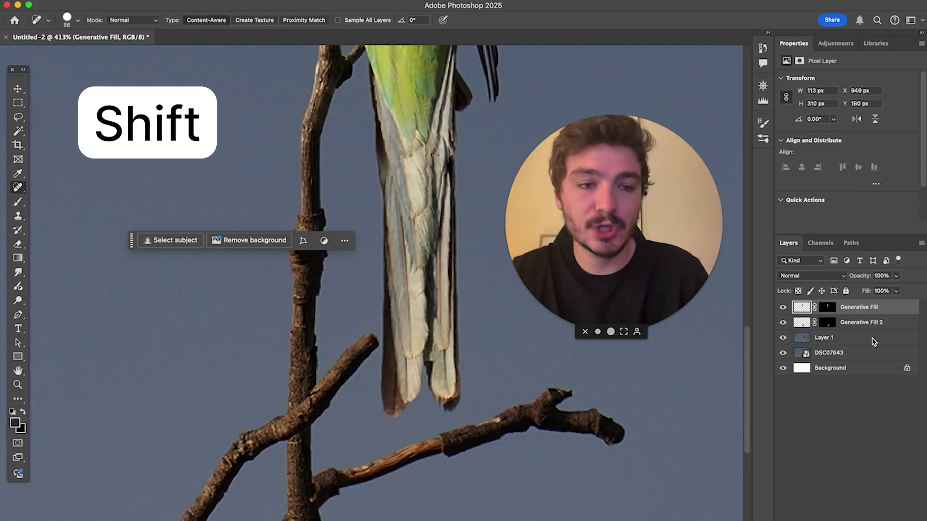
{"action": "left_click", "coordinate": [862, 288], "text": "shift"}
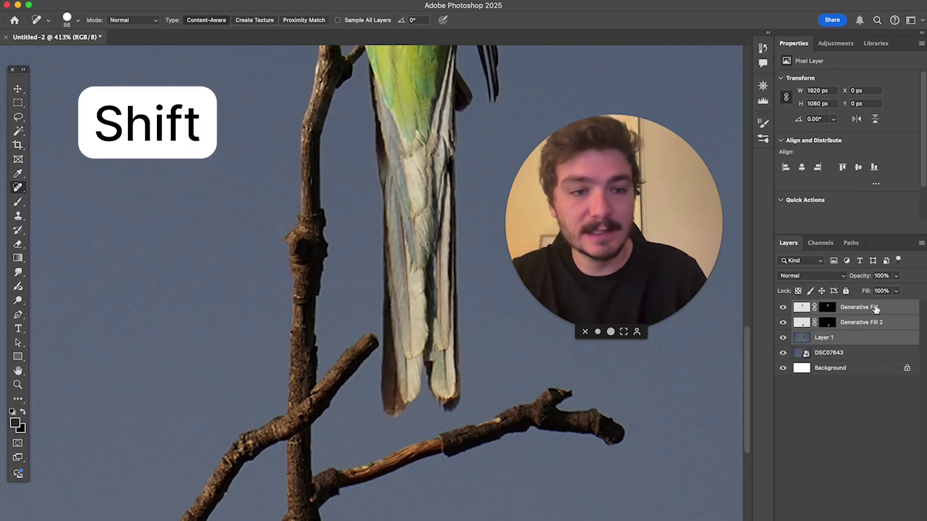
{"action": "right_click", "coordinate": [870, 343]}
{"action": "left_click", "coordinate": [803, 406]}
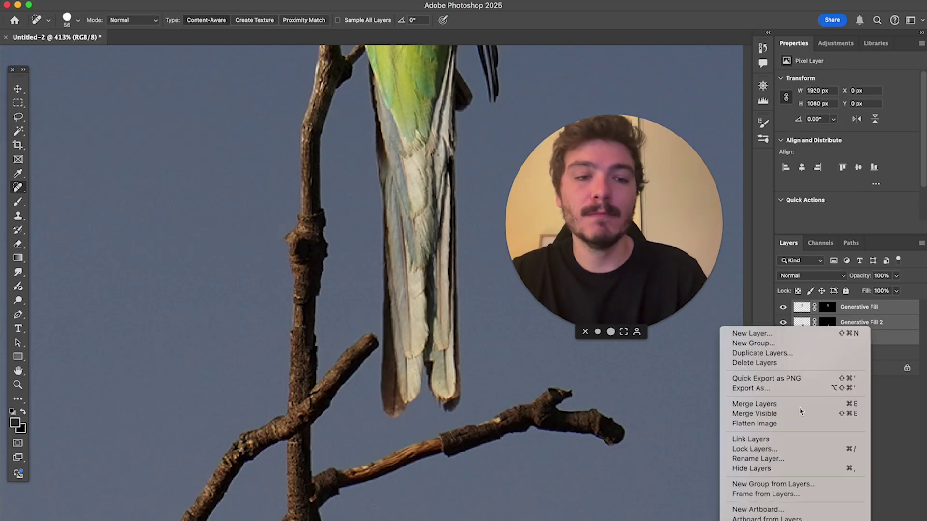
Step: Set the Spot Healing Brush to 39 px and heal away the small tip and diagonal side branch
{"action": "scroll", "coordinate": [365, 381], "scroll_direction": "up", "scroll_amount": 4}
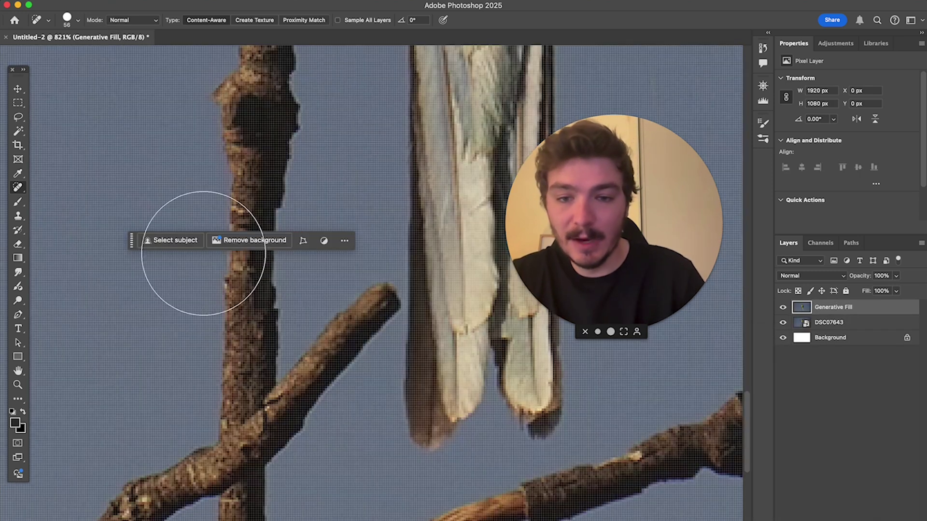
{"action": "left_click", "coordinate": [78, 22]}
{"action": "left_click_drag", "start_coordinate": [68, 50], "coordinate": [42, 51]}
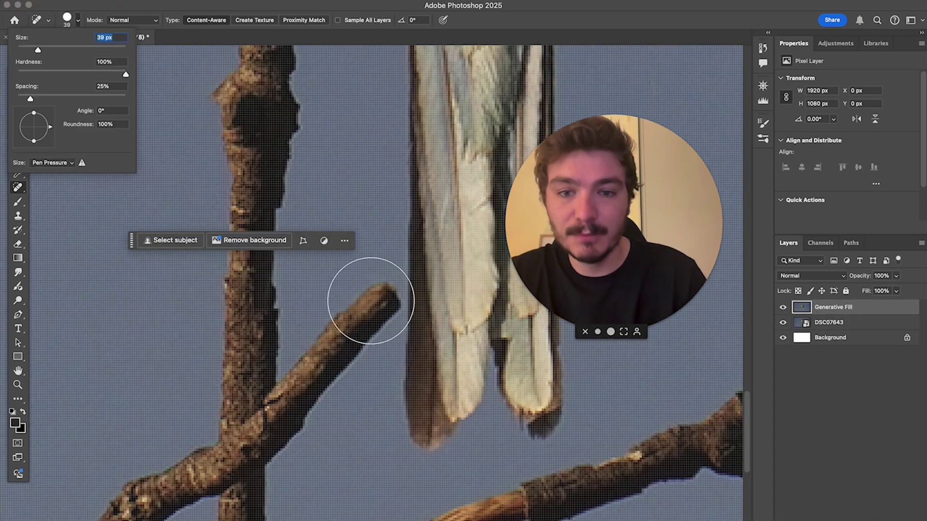
{"action": "left_click", "coordinate": [357, 314]}
{"action": "scroll", "coordinate": [357, 314], "scroll_direction": "down", "scroll_amount": 5}
{"action": "mouse_move", "coordinate": [383, 321]}
{"action": "left_mouse_down"}
{"action": "mouse_move", "coordinate": [283, 413]}
{"action": "mouse_move", "coordinate": [303, 479]}
{"action": "mouse_move", "coordinate": [320, 440]}
{"action": "left_mouse_up"}
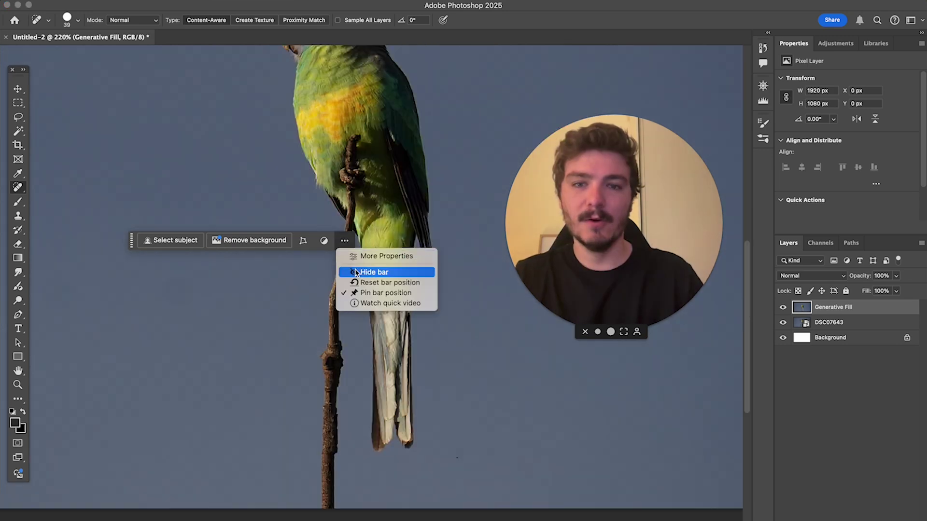